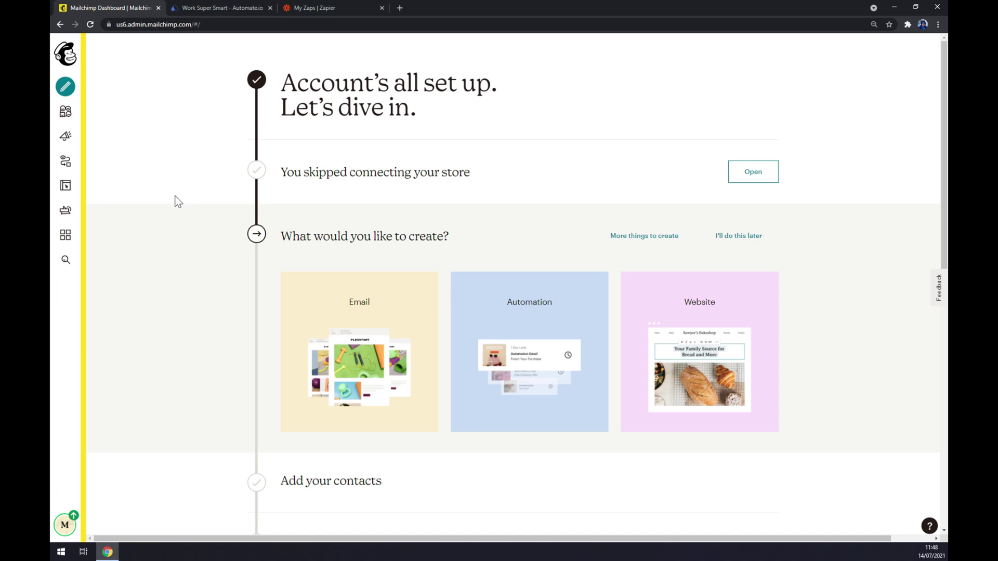
- Browse Mailchimp's catalogue filtered to Integrations, then switch to the Automate.io tab
click(67, 238)
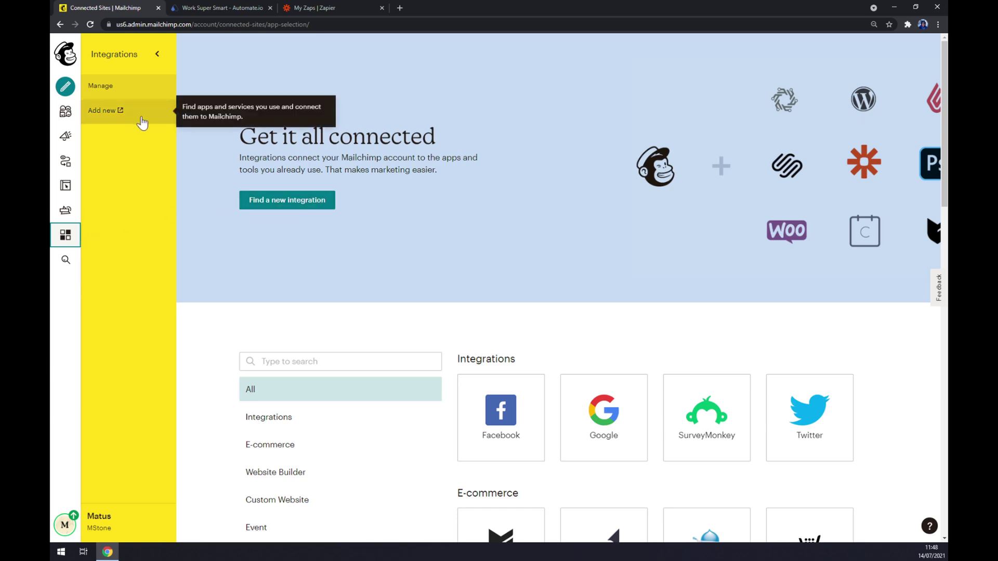
click(294, 414)
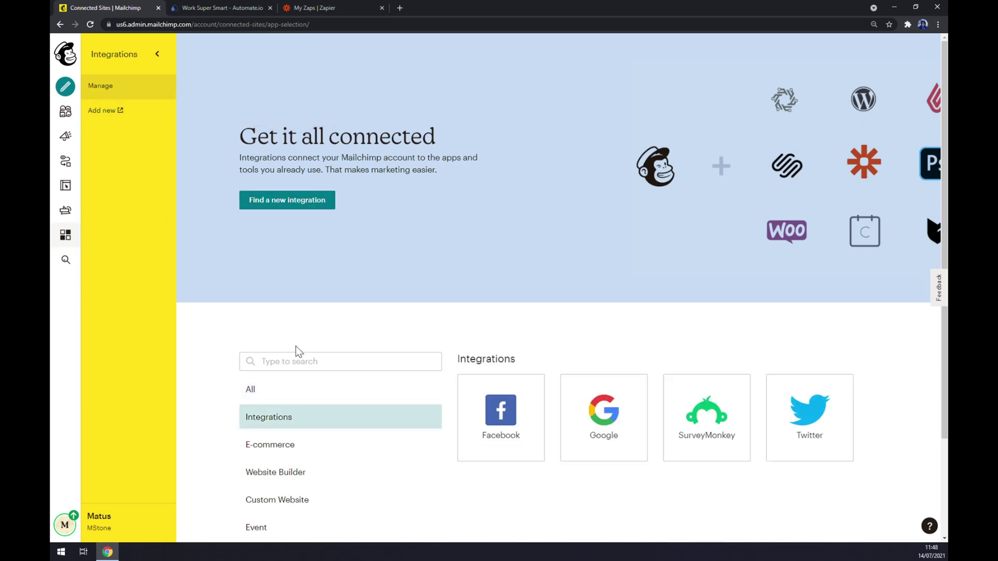
scroll(296, 352, down, 2)
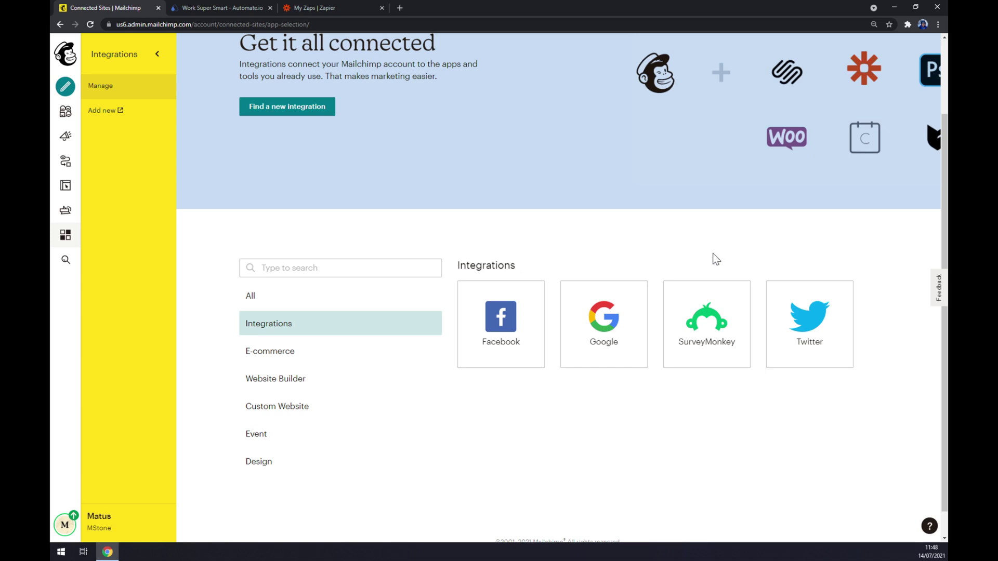
scroll(712, 253, up, 2)
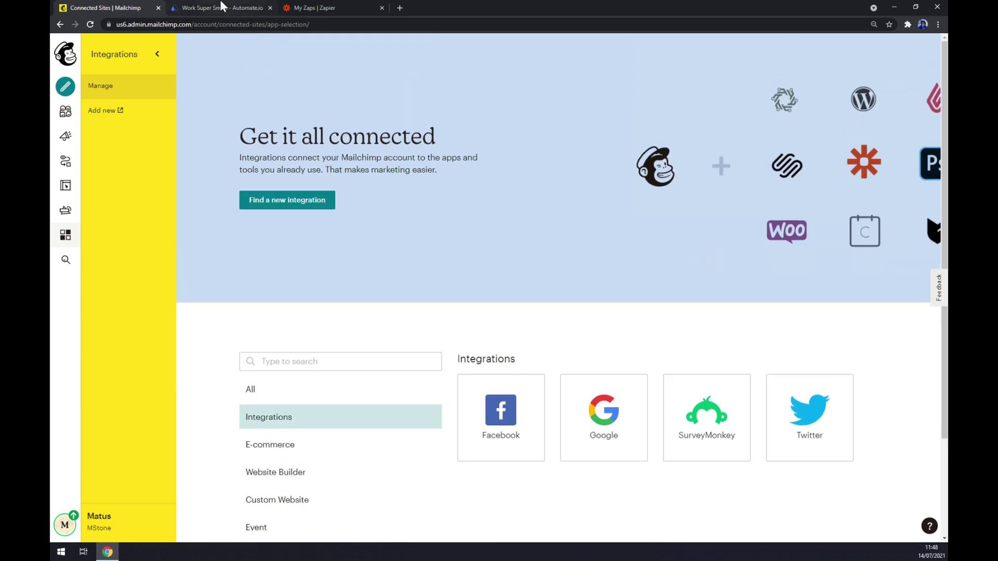
click(222, 6)
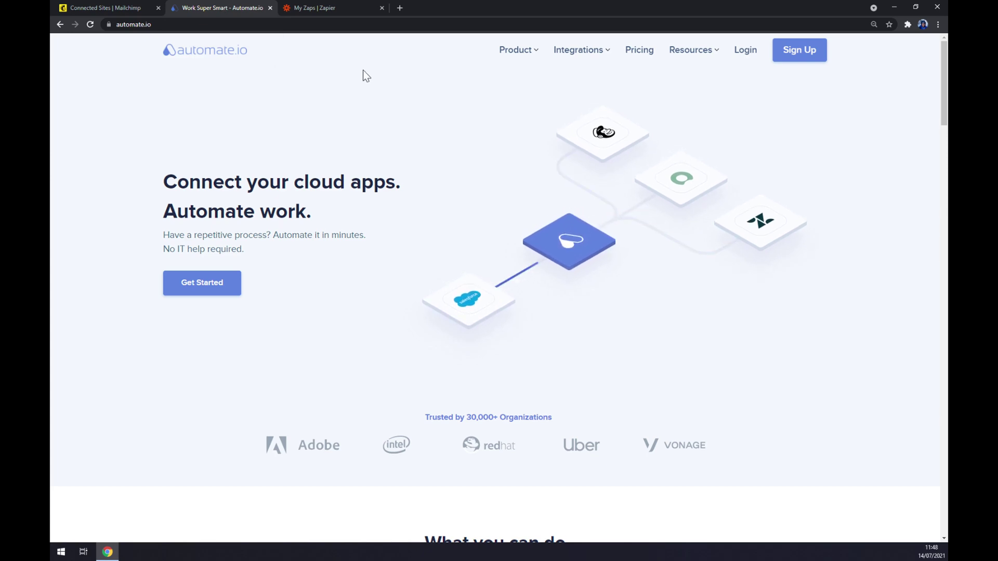
mouse_move(578, 49)
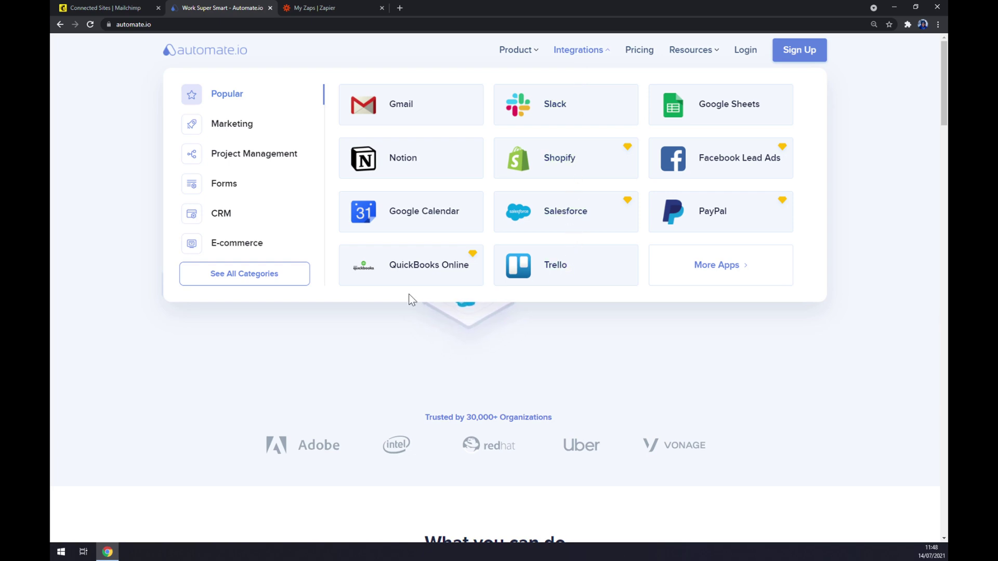
- Open Automate.io's Mailchimp integrations from the full app list and choose the Squarespace pairing
click(256, 279)
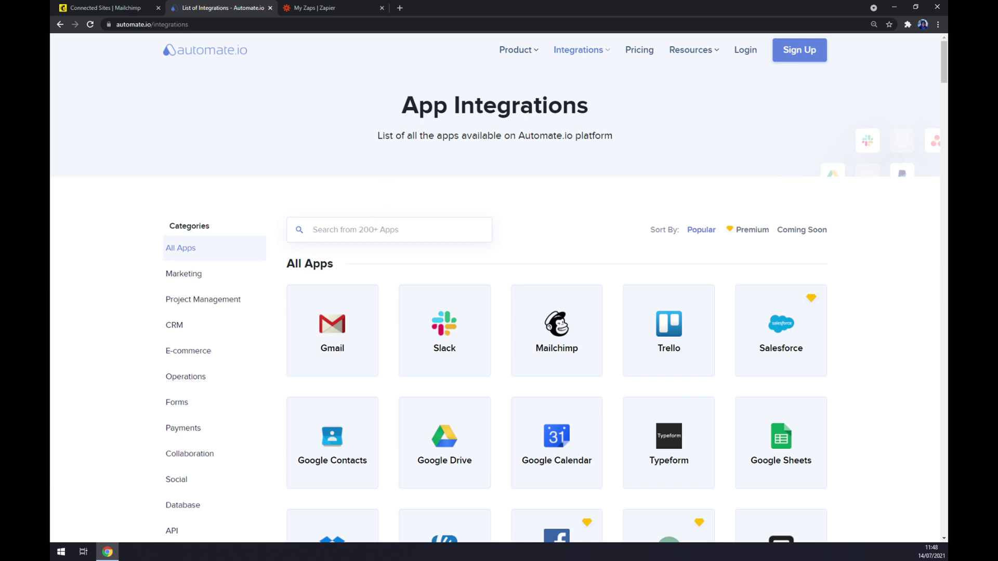
text(mailch)
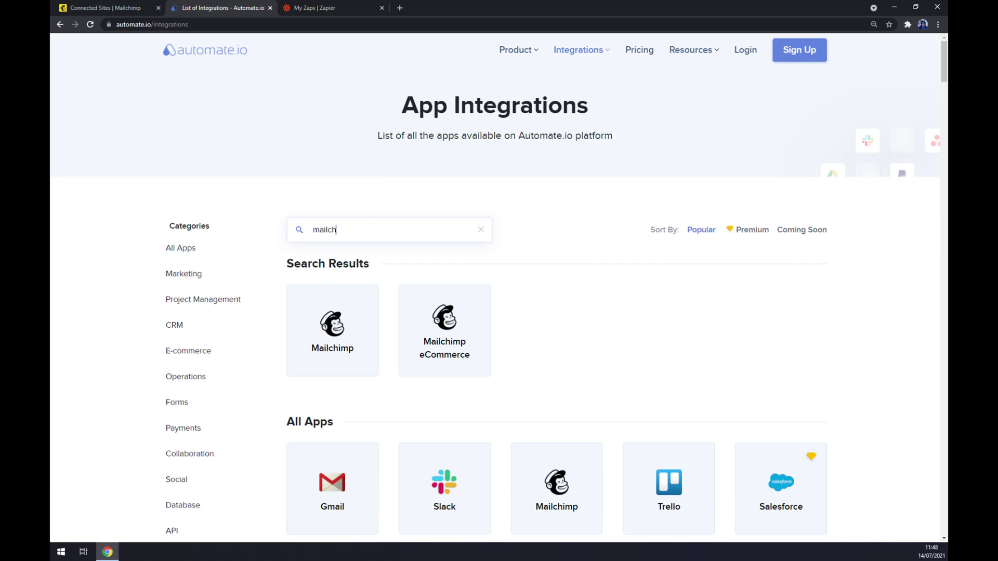
click(357, 323)
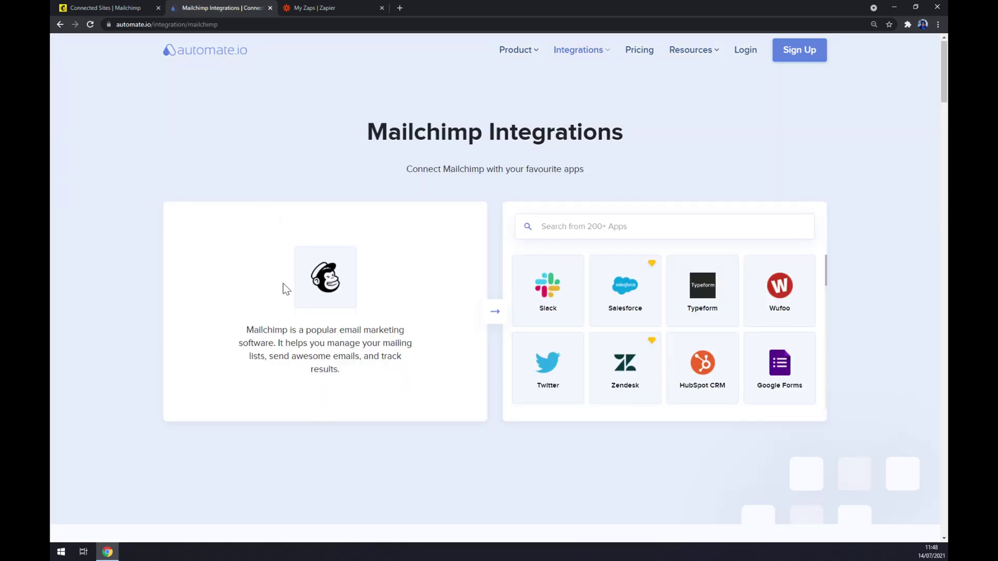
click(590, 226)
text(sq)
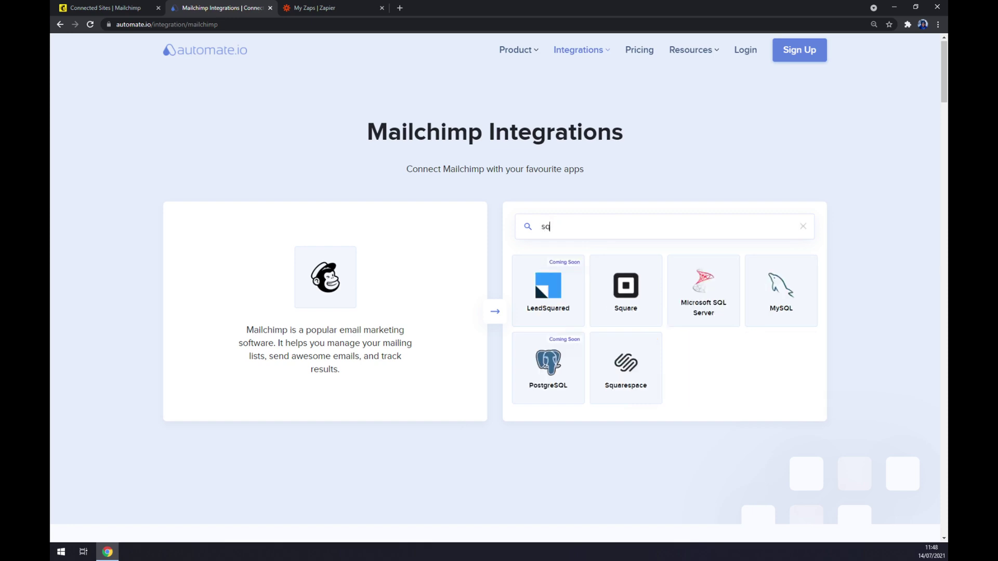
text(uare)
click(719, 283)
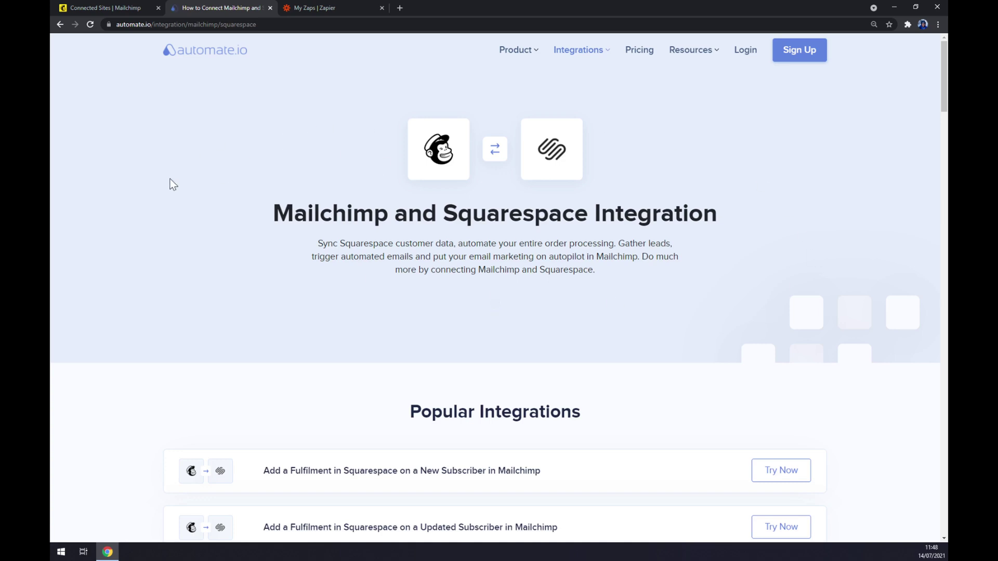
scroll(505, 226, down, 3)
scroll(347, 189, up, 1)
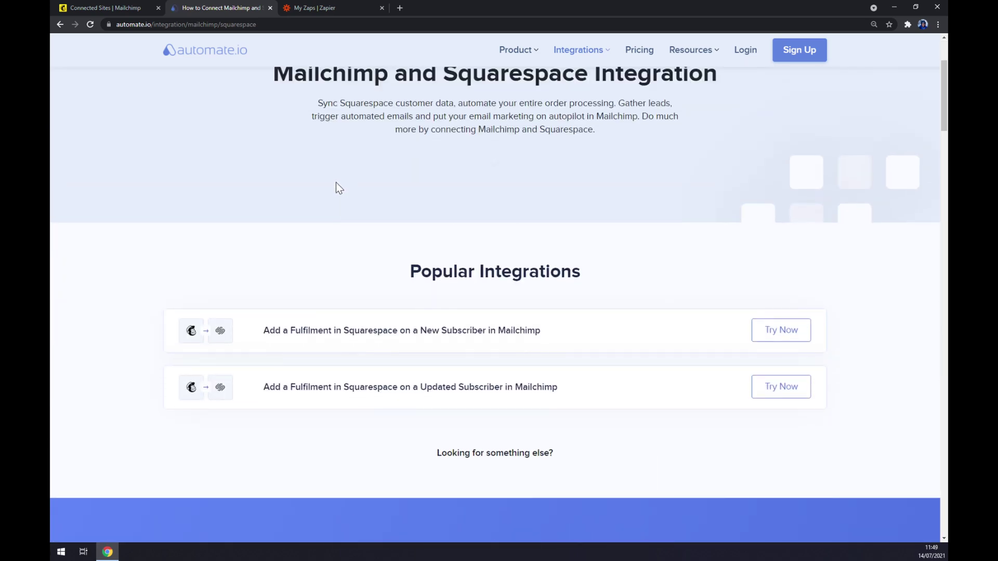
- Highlight the Popular Integrations heading while scrolling down to the Create your own Integration builder
drag(402, 263, 618, 262)
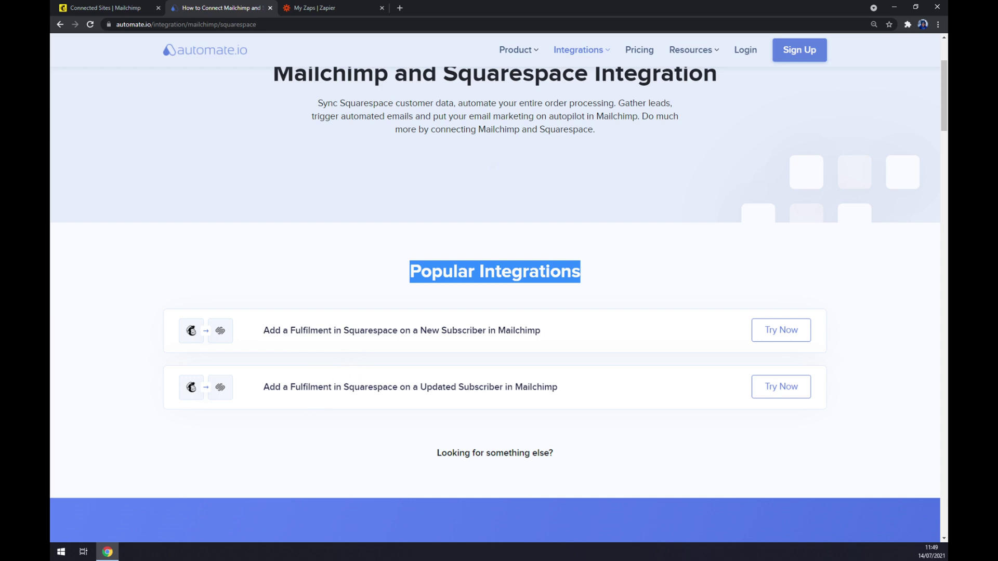
scroll(312, 372, down, 4)
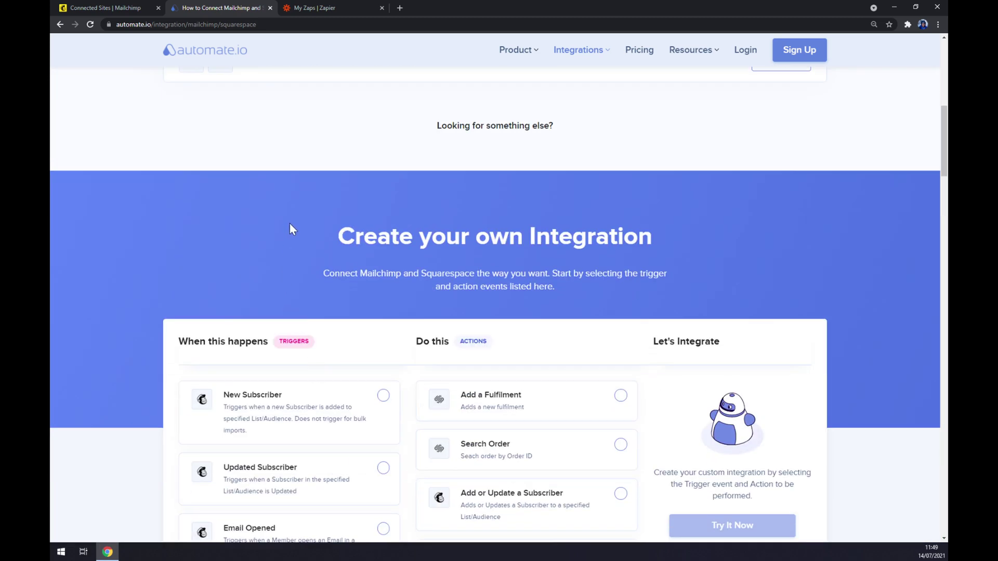
drag(330, 233, 639, 232)
scroll(639, 232, down, 5)
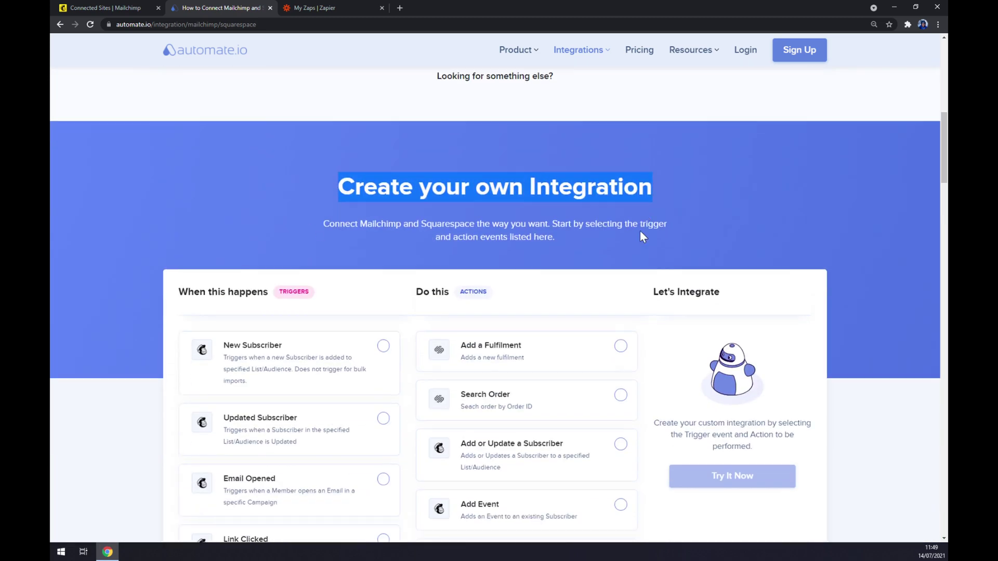
scroll(337, 212, up, 3)
drag(327, 202, 275, 200)
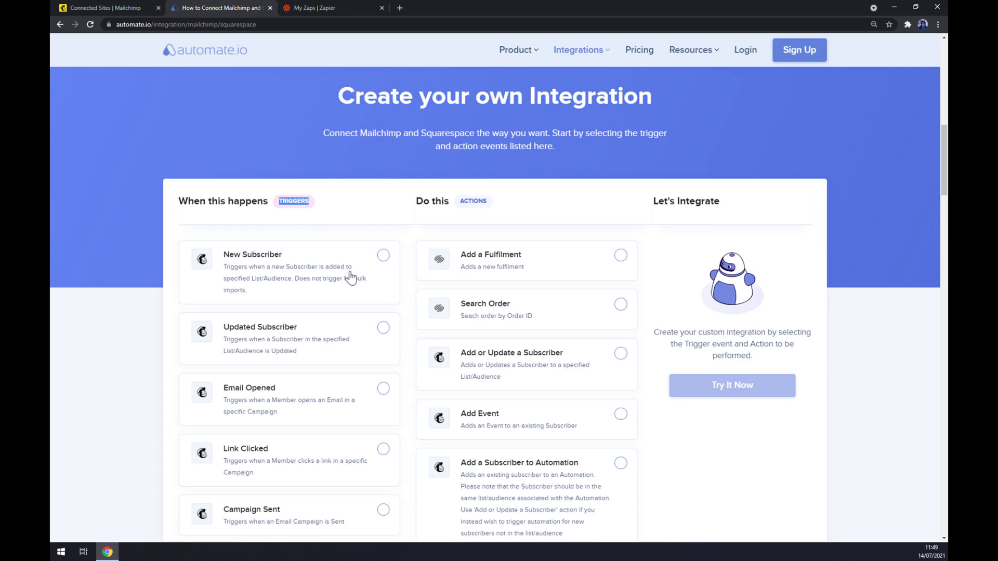
- Select New Subscriber as the trigger, review the Actions list, then go to Zapier's My Zaps
click(383, 257)
scroll(364, 261, down, 5)
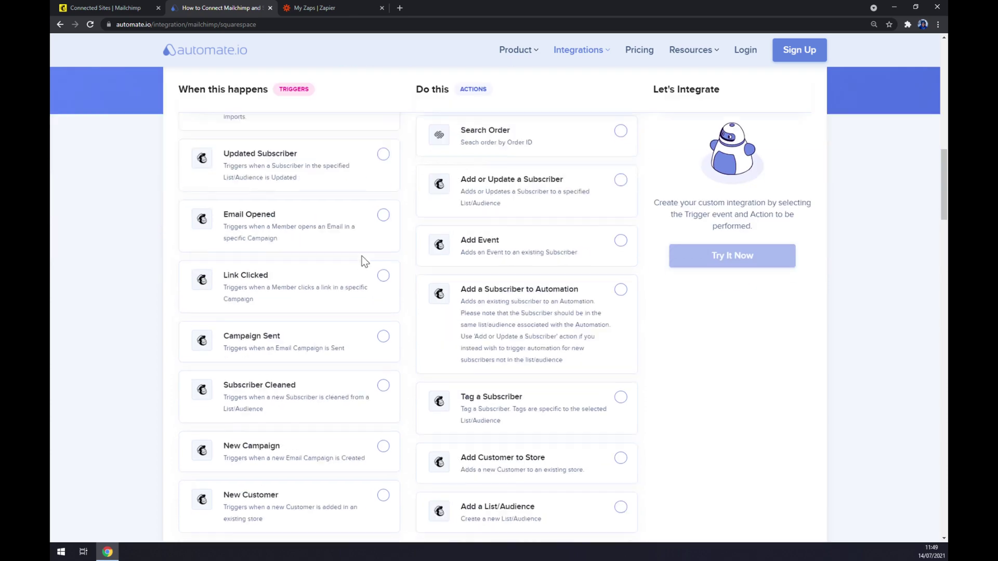
scroll(266, 258, up, 4)
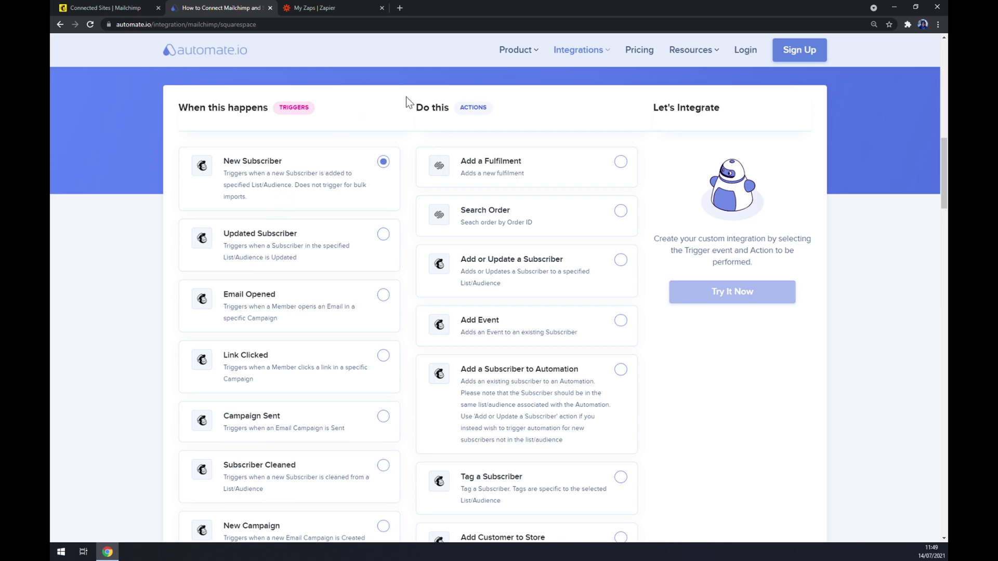
drag(483, 109, 489, 108)
scroll(272, 242, down, 4)
scroll(307, 267, up, 4)
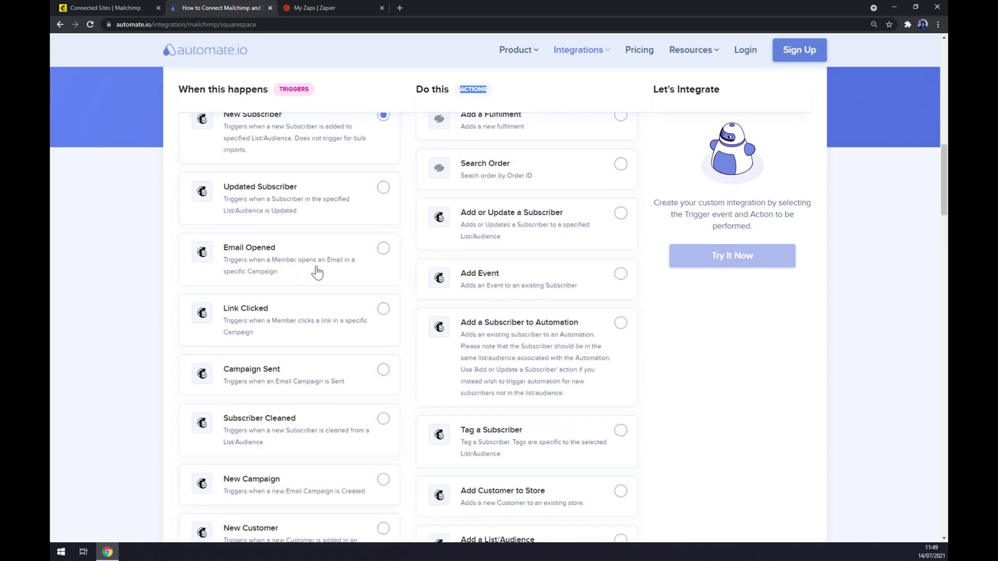
scroll(468, 277, up, 3)
scroll(390, 328, down, 3)
scroll(245, 301, down, 1)
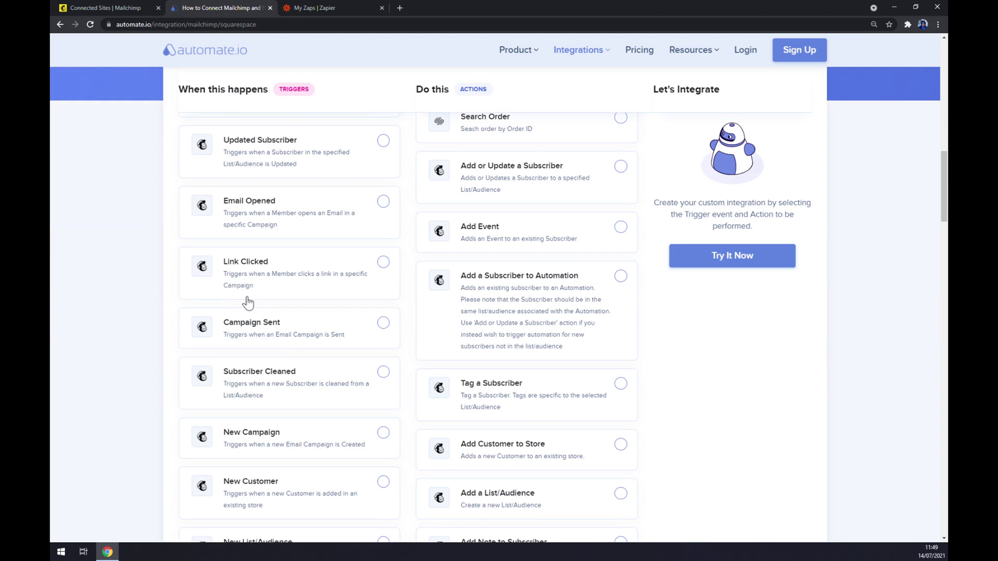
scroll(301, 351, down, 1)
scroll(302, 352, up, 1)
scroll(302, 352, up, 4)
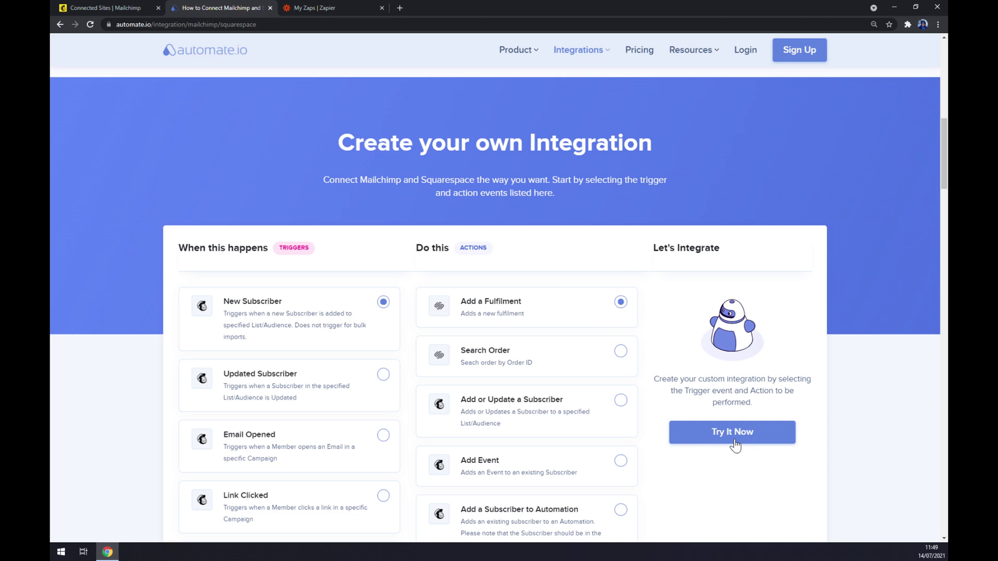
scroll(731, 472, down, 1)
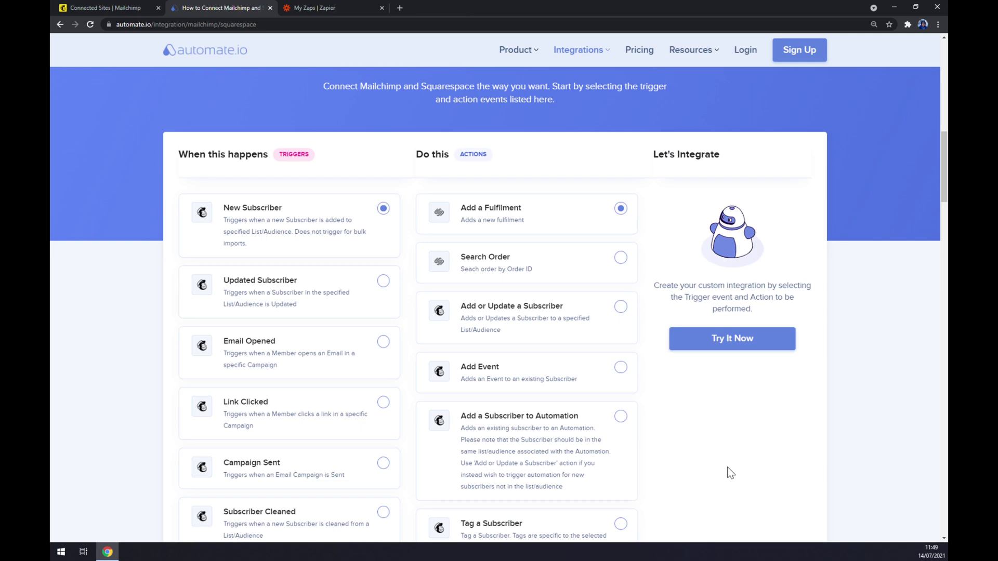
click(321, 13)
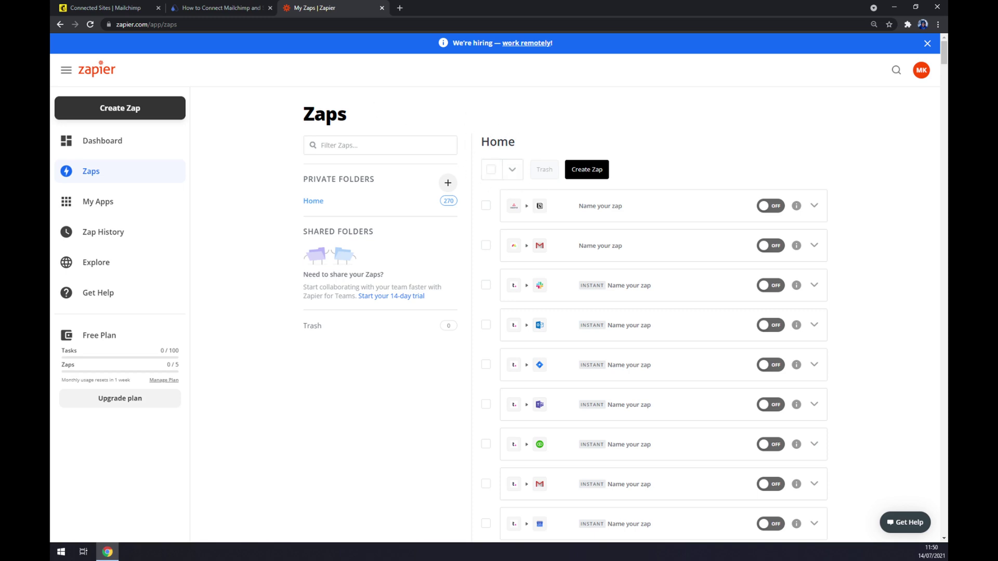
- Create a new untitled zap from the Zapier sidebar
click(154, 115)
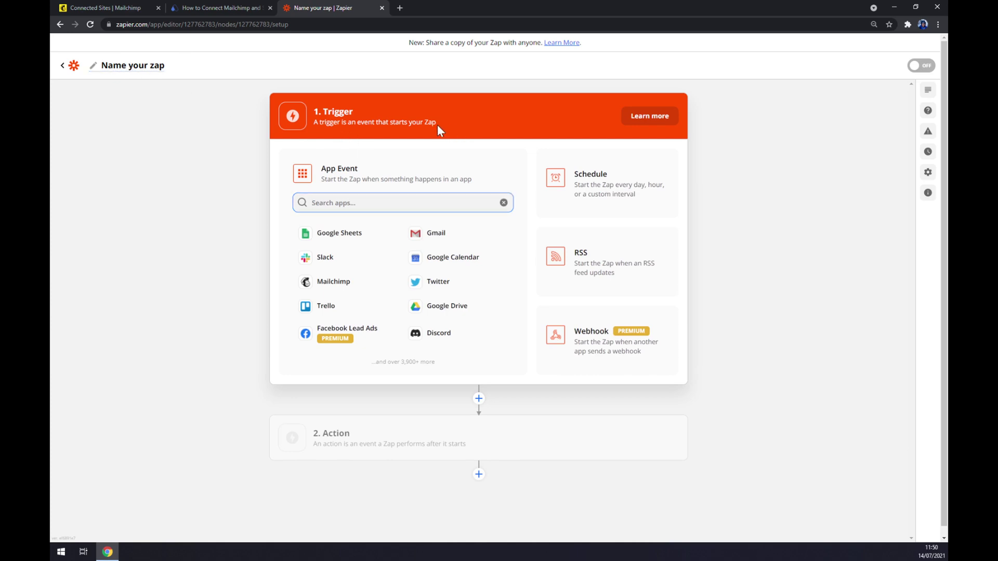
- Choose Mailchimp (searched 'mailc') as the trigger app with the New Audience event
drag(438, 124, 324, 108)
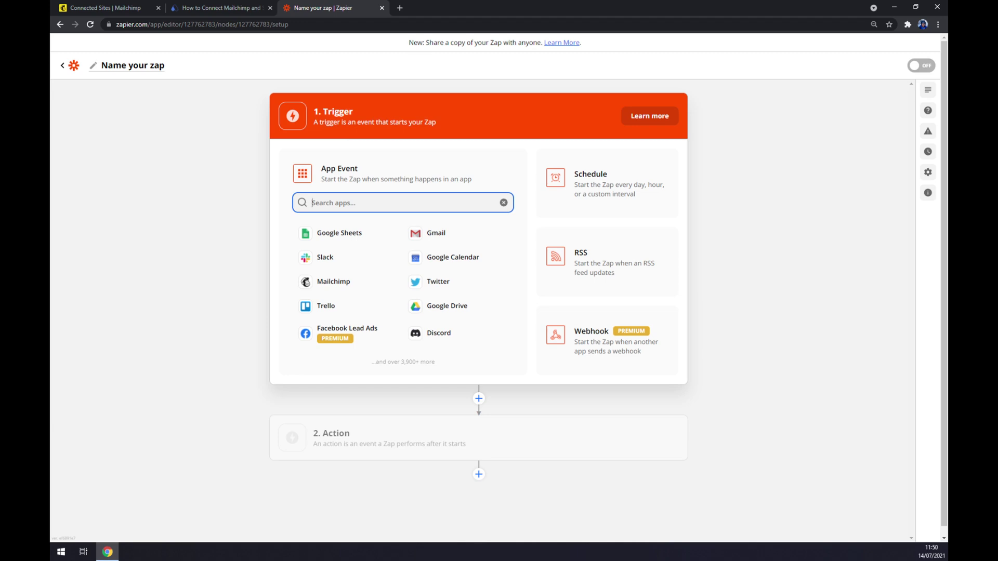
text(mailc)
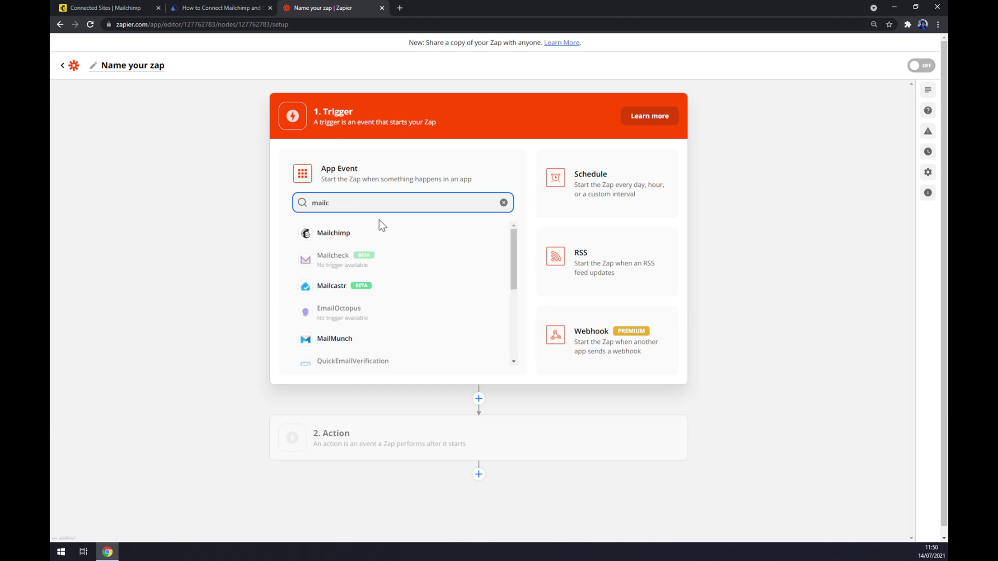
click(374, 231)
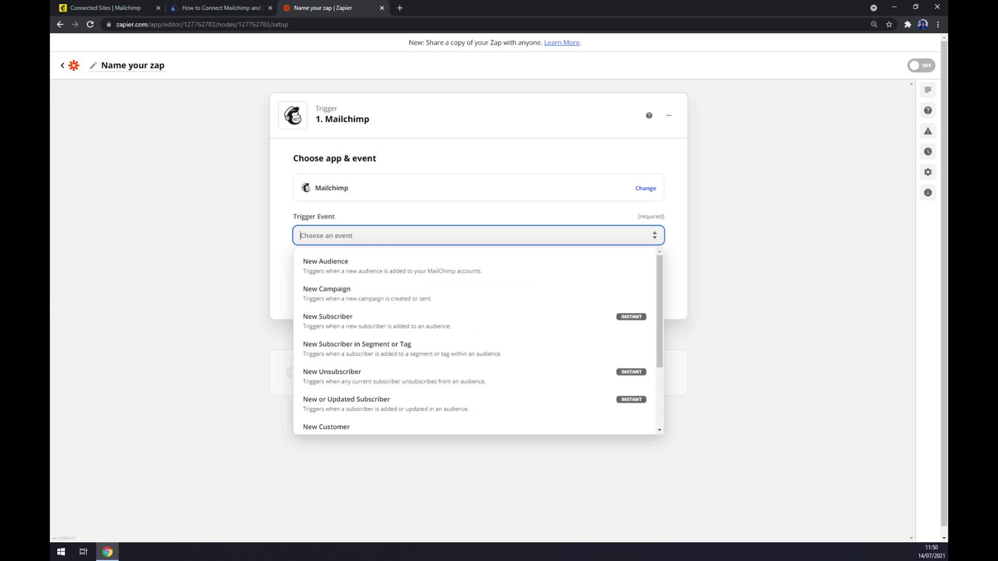
scroll(396, 285, down, 3)
scroll(388, 303, up, 3)
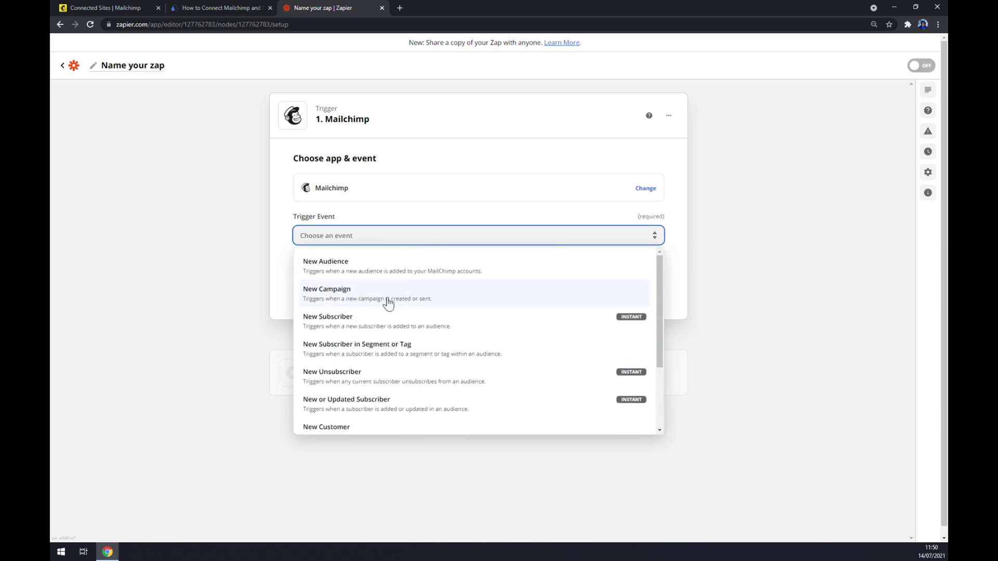
click(340, 264)
click(375, 237)
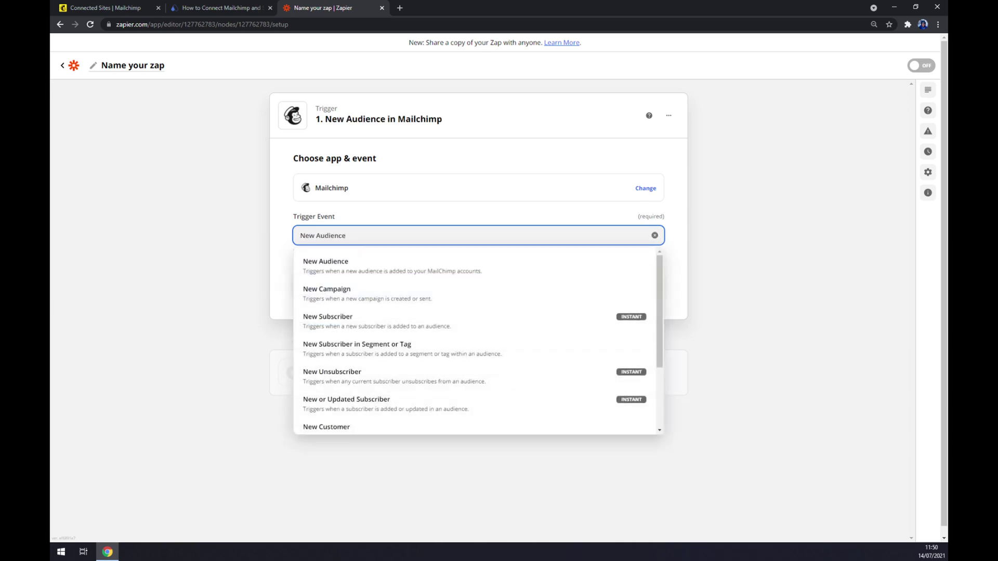
scroll(392, 297, down, 3)
scroll(387, 286, up, 3)
click(419, 205)
click(276, 187)
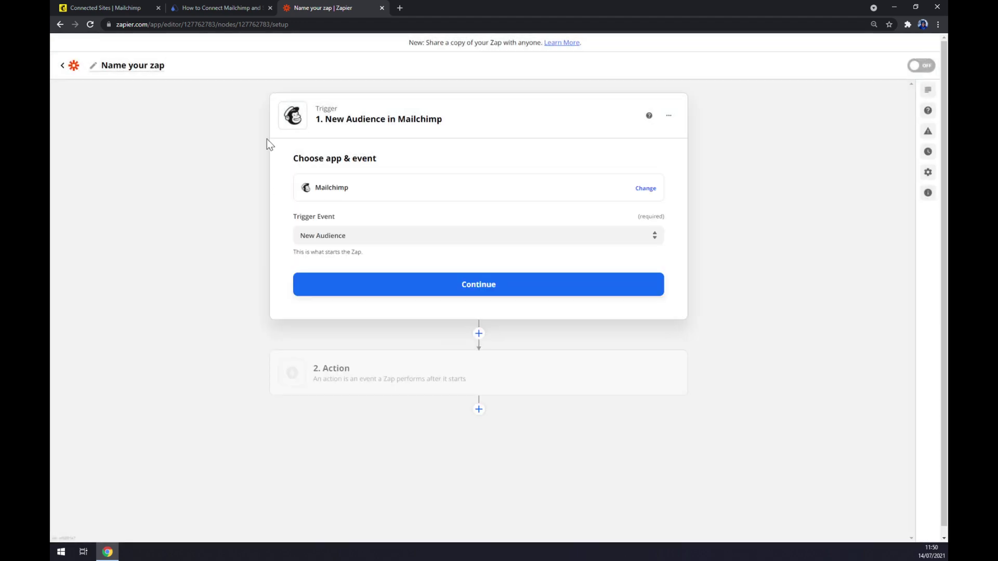
- Confirm the New Audience trigger and connect the Mailchimp MStone account to reach testing
click(359, 235)
click(223, 271)
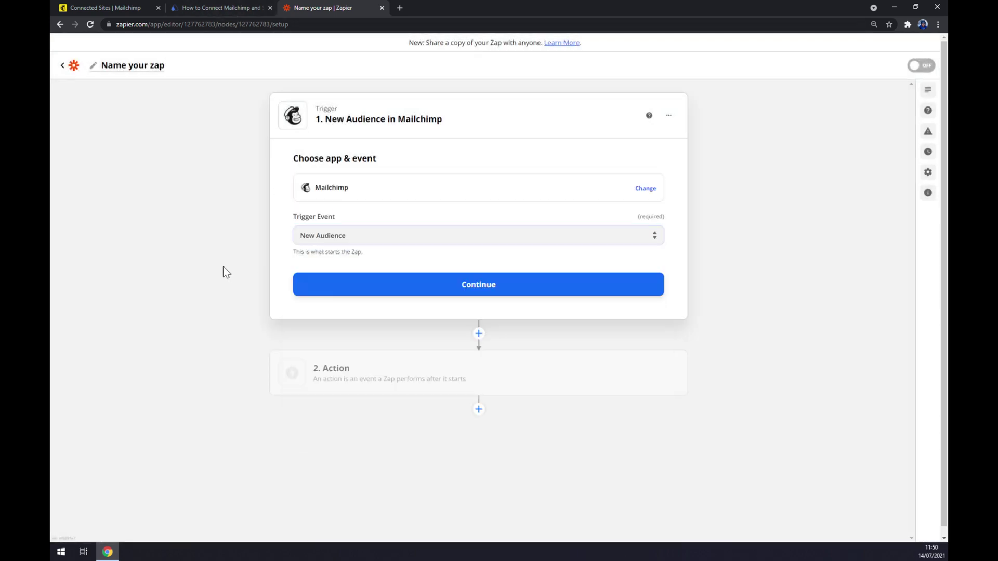
click(352, 288)
click(335, 220)
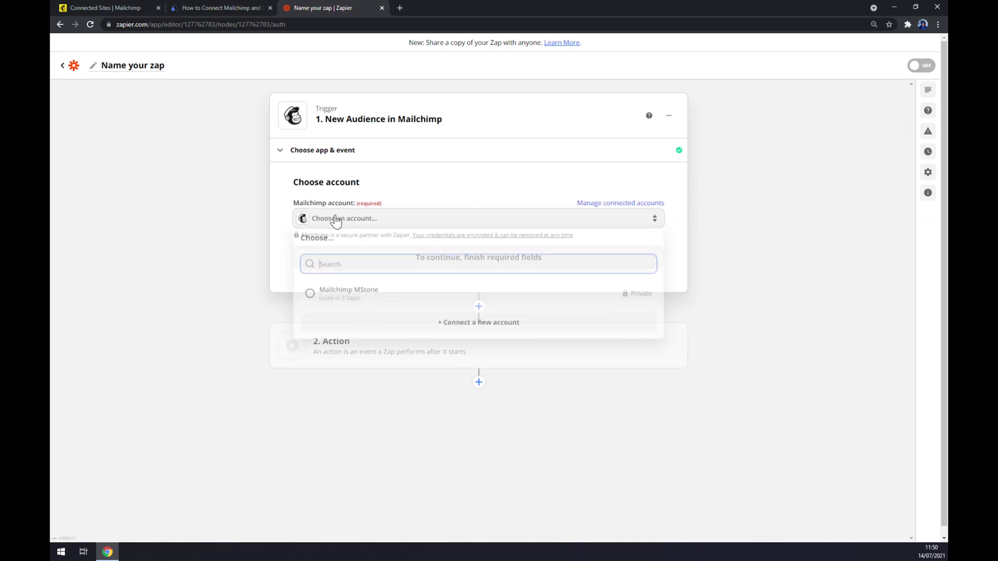
click(343, 292)
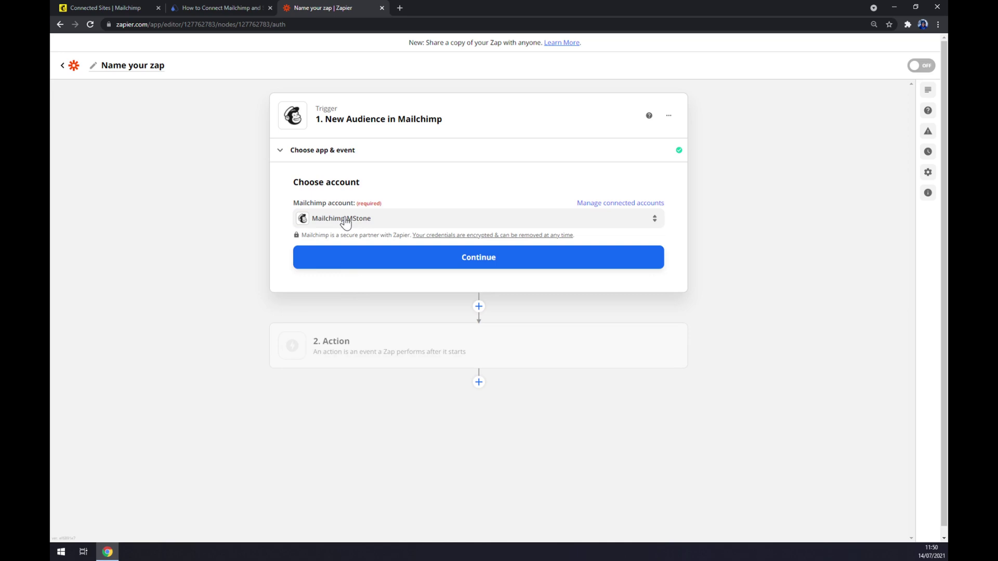
click(374, 262)
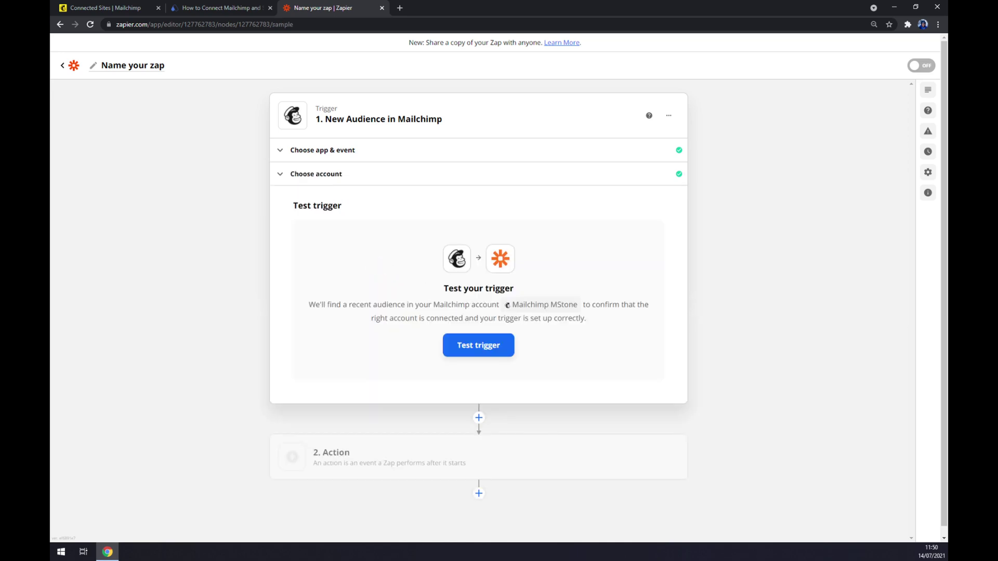
scroll(429, 249, down, 1)
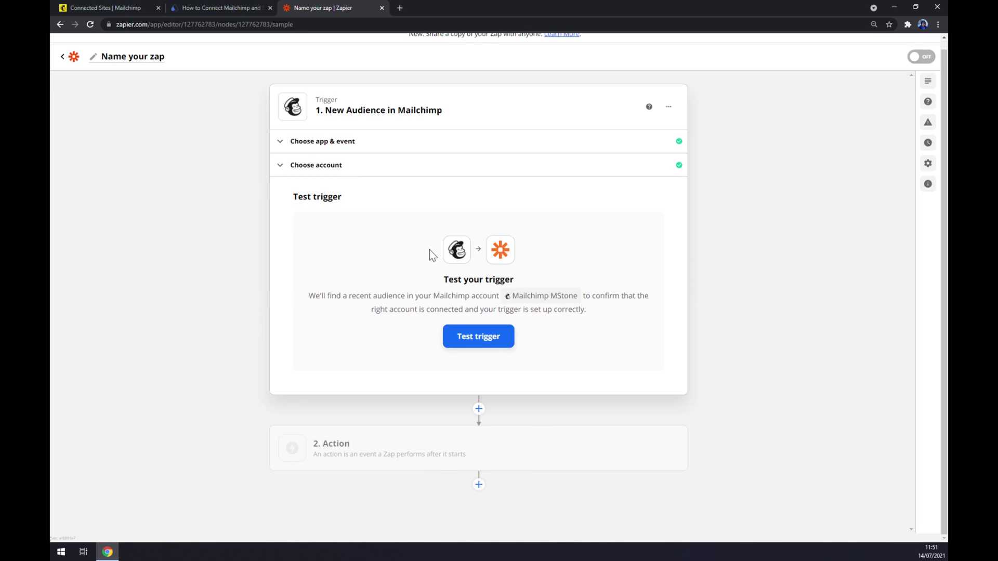
- Search 'square' for the action app, find Squarespace has no actions, and clear the search
click(374, 446)
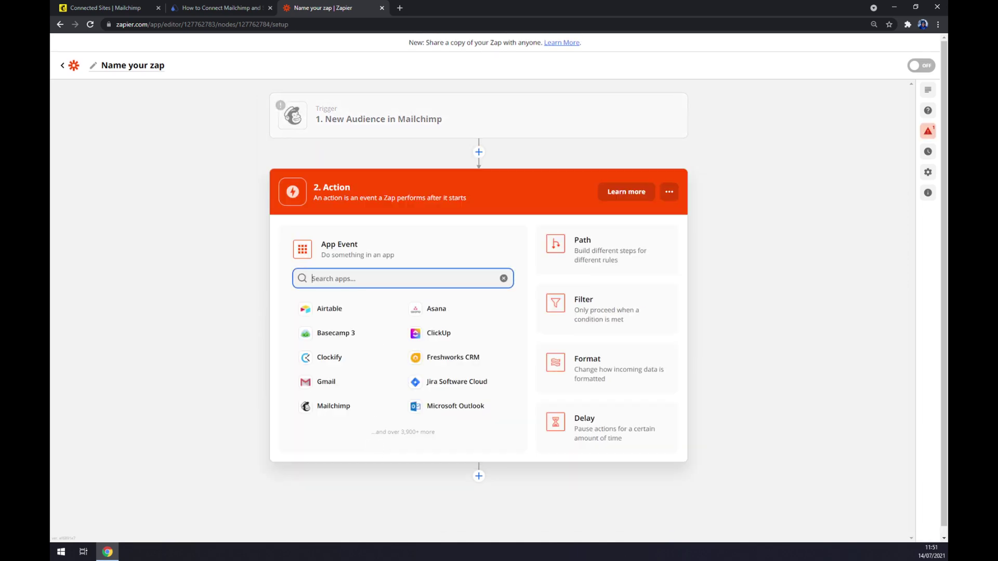
text(square)
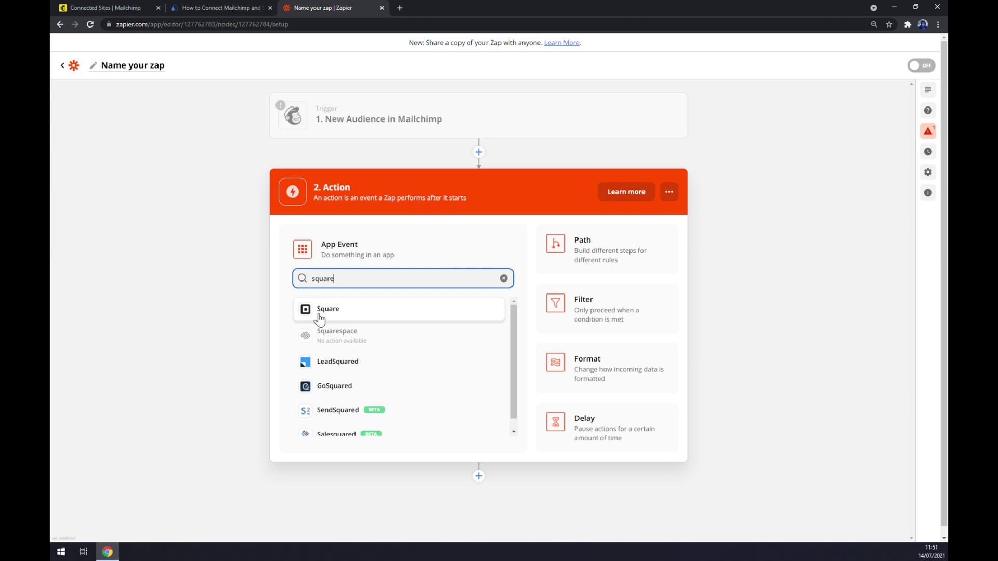
click(328, 340)
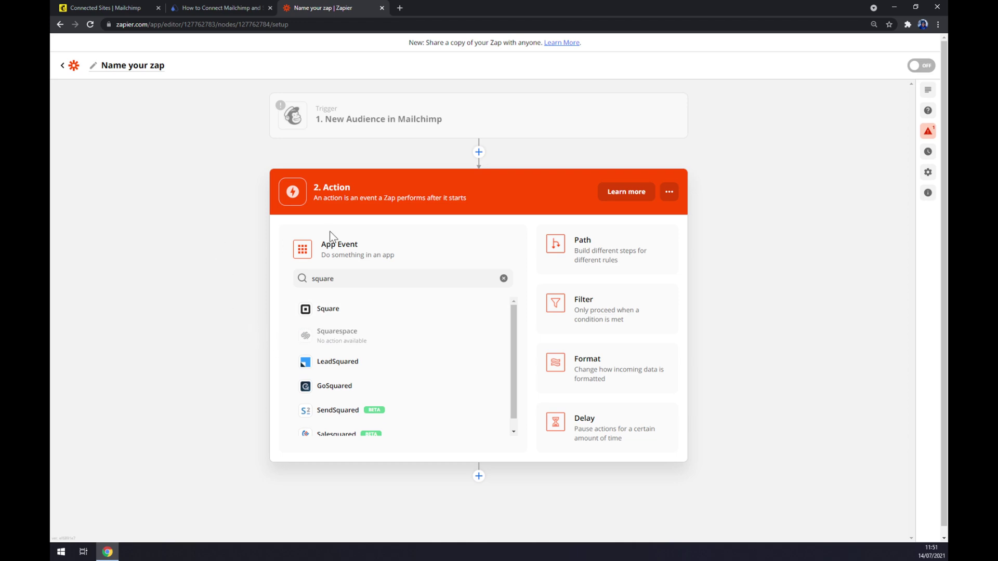
click(503, 278)
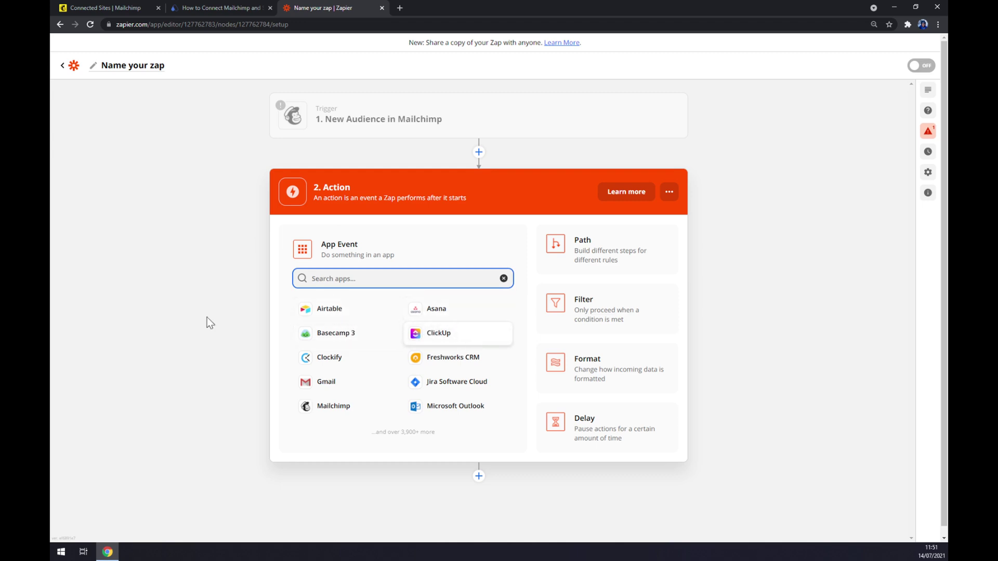
- Return to Automate.io and browse the full Mailchimp trigger and Squarespace action lists
click(189, 7)
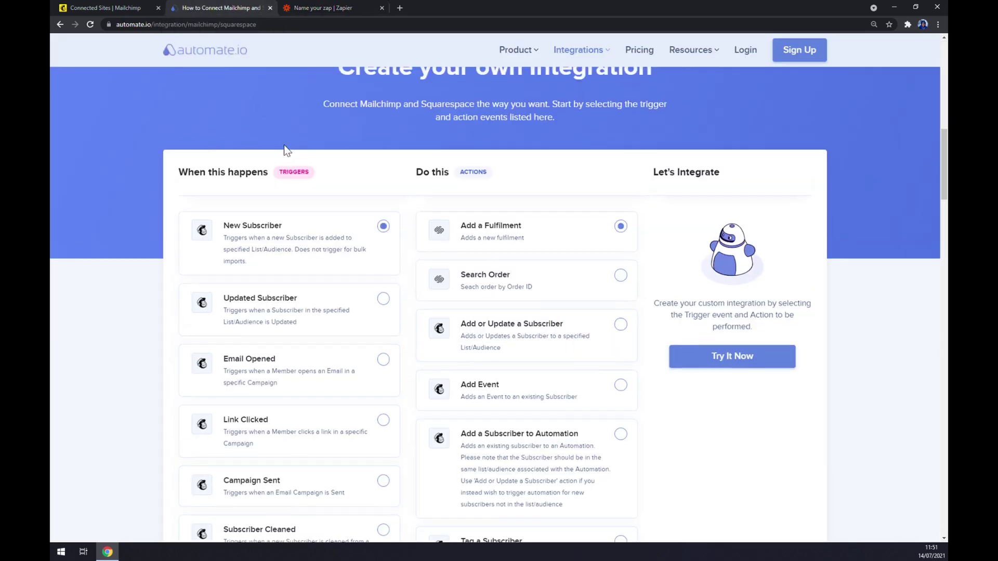
scroll(284, 149, up, 3)
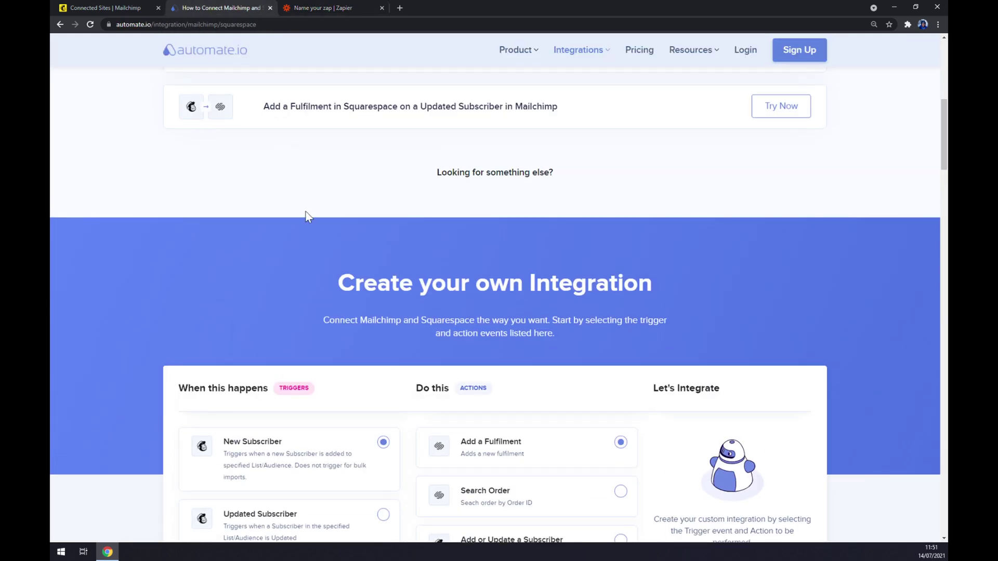
scroll(308, 206, down, 3)
scroll(457, 265, down, 3)
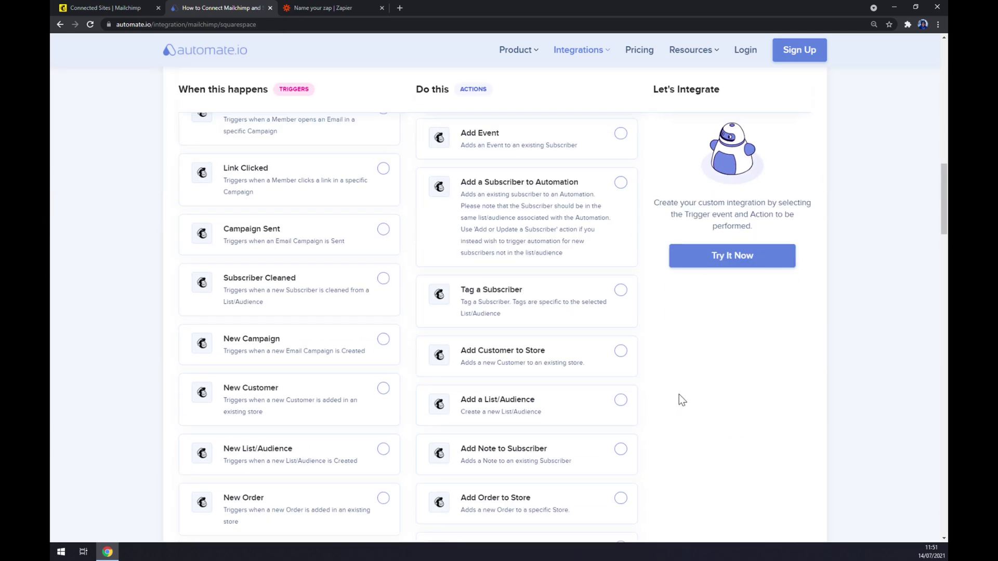
scroll(682, 396, up, 3)
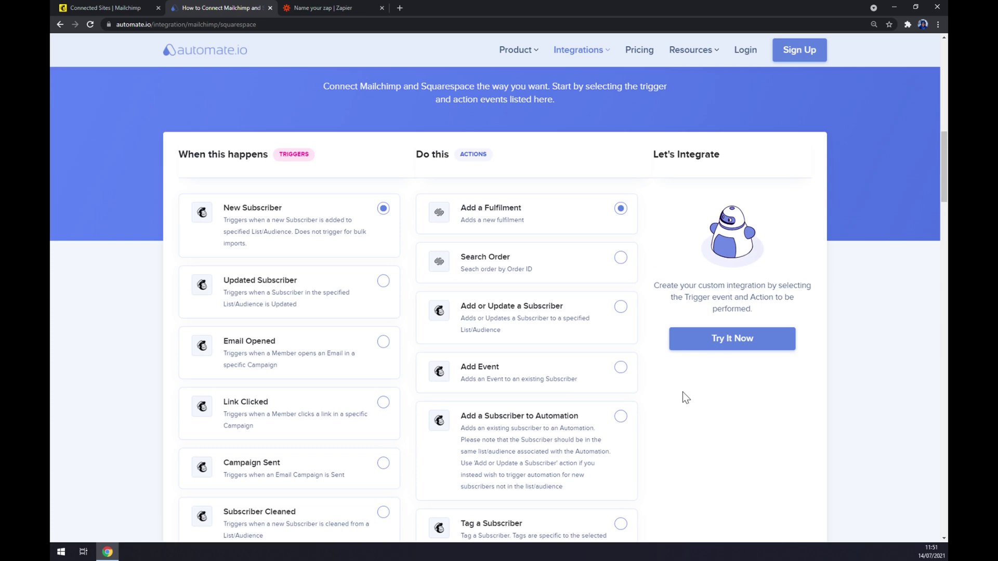